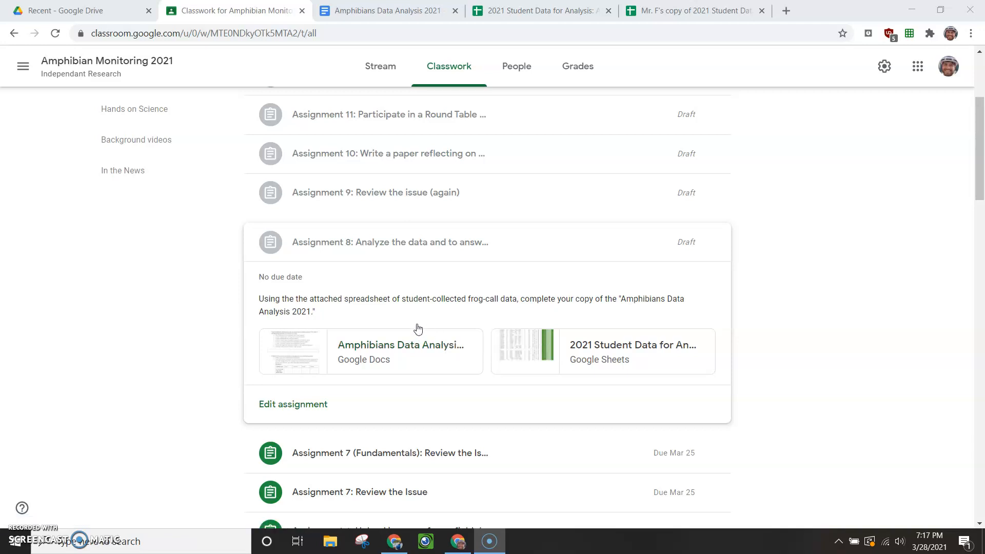
Open the Amphibians Data Analysis 2021 document and enter "How do weather conditions affect tree frog calls?" in the Central Question box.
{"action": "left_click", "coordinate": [380, 337]}
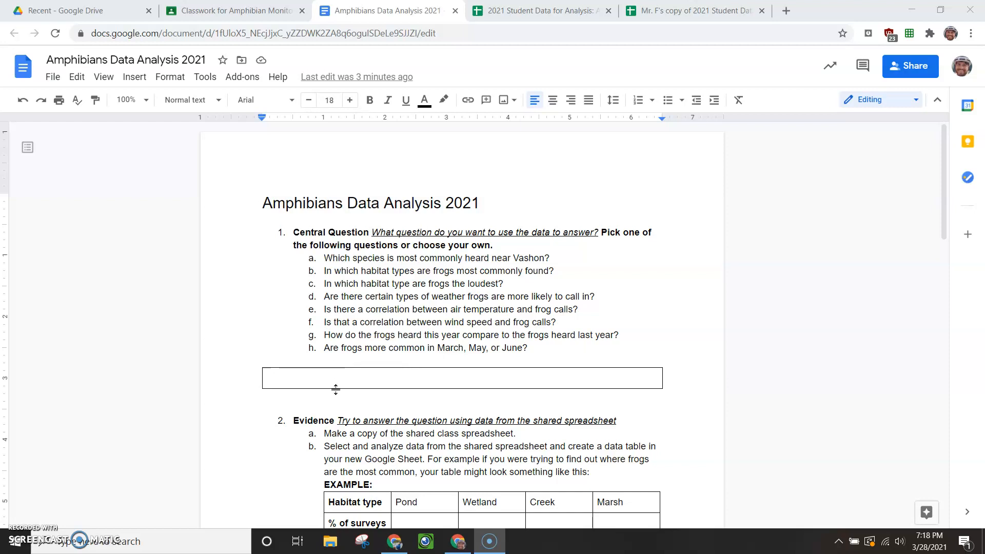
{"action": "double_click", "coordinate": [380, 376]}
{"action": "left_click", "coordinate": [374, 375]}
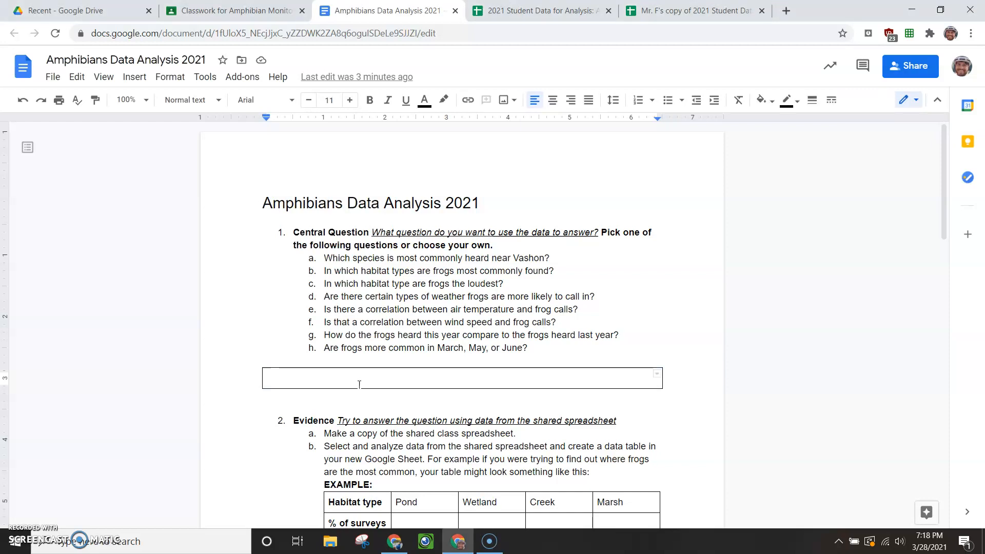
{"action": "type", "text": "How do weather conditions affect tree frog calls?"}
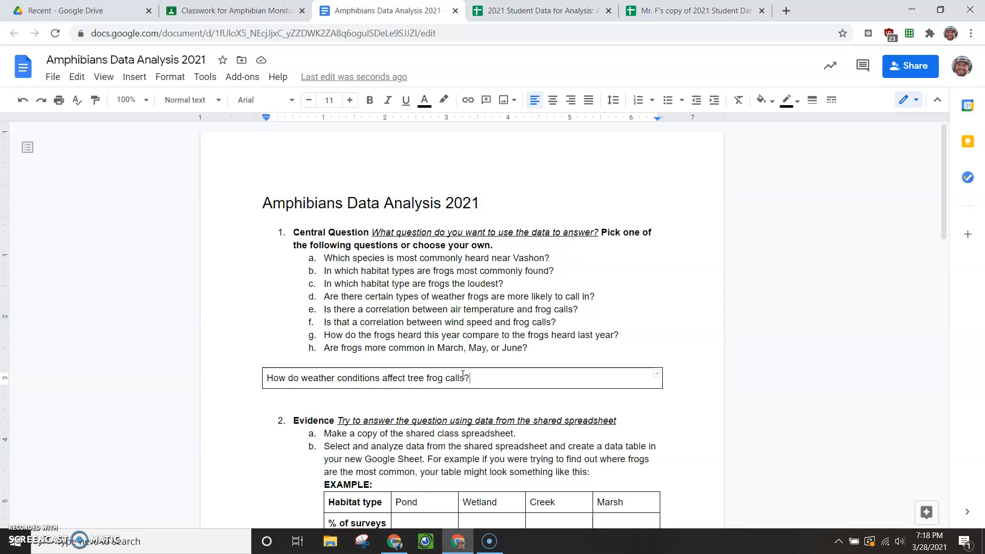
Switch to the copied 2021 student data spreadsheet and look through the survey rows for weather conditions and tree frog observations.
{"action": "key", "text": "ctrl+Tab"}
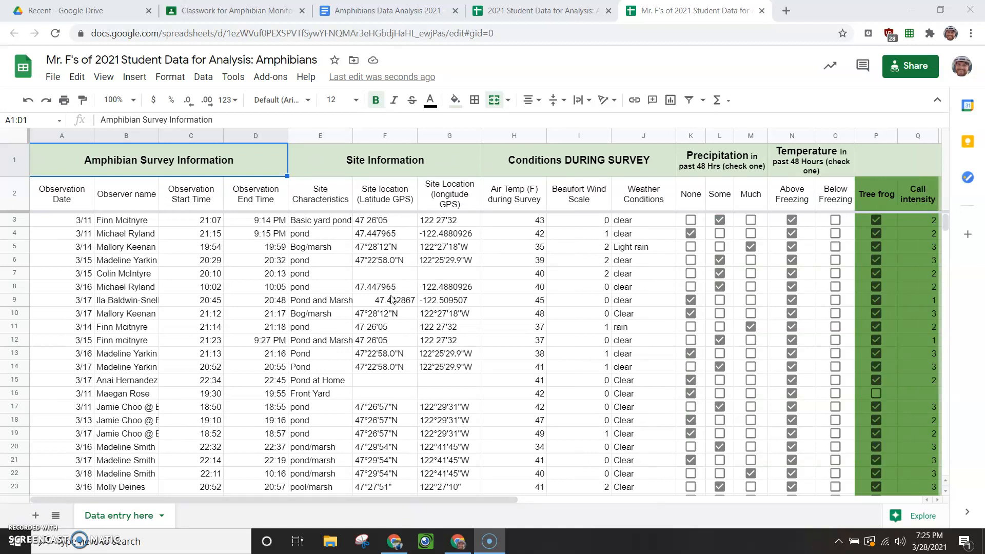
{"action": "scroll", "coordinate": [392, 301], "scroll_direction": "down", "scroll_amount": 9}
{"action": "scroll", "coordinate": [392, 300], "scroll_direction": "down", "scroll_amount": 14}
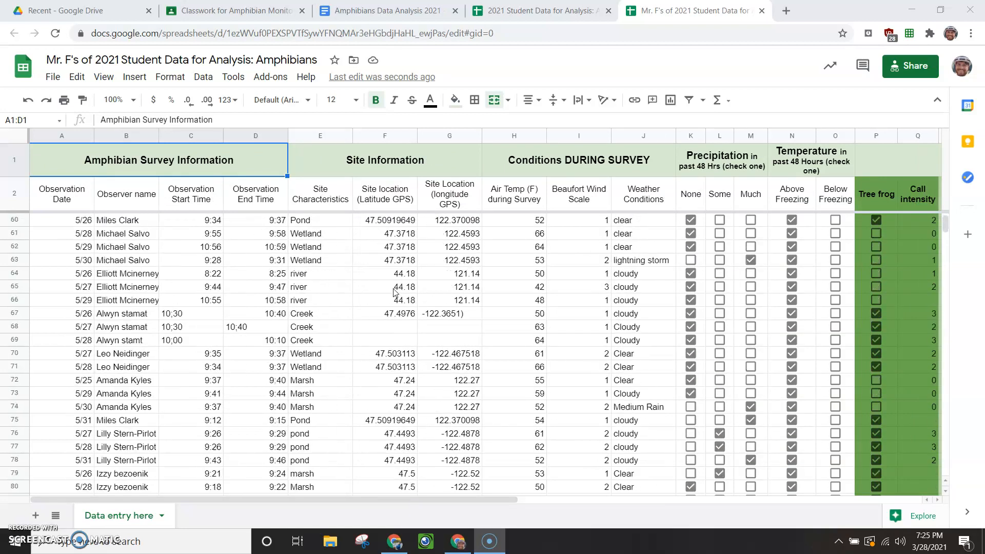
{"action": "scroll", "coordinate": [394, 292], "scroll_direction": "down", "scroll_amount": 12}
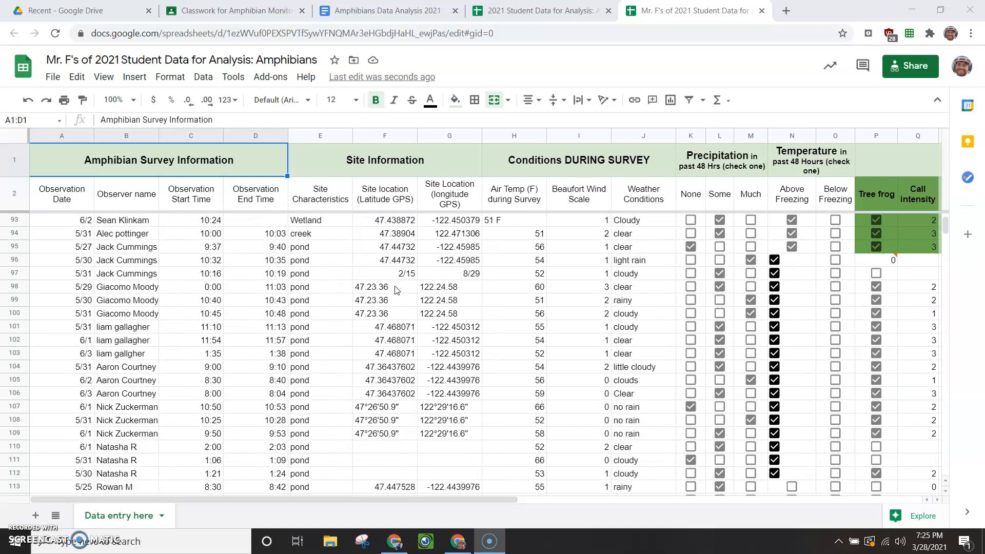
{"action": "scroll", "coordinate": [395, 290], "scroll_direction": "down", "scroll_amount": 8}
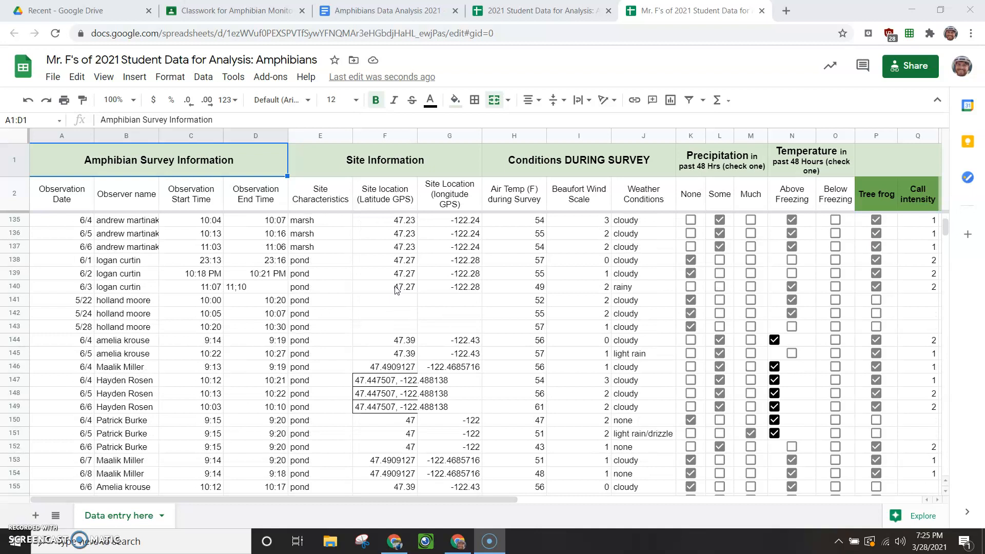
{"action": "scroll", "coordinate": [540, 340], "scroll_direction": "up", "scroll_amount": 11}
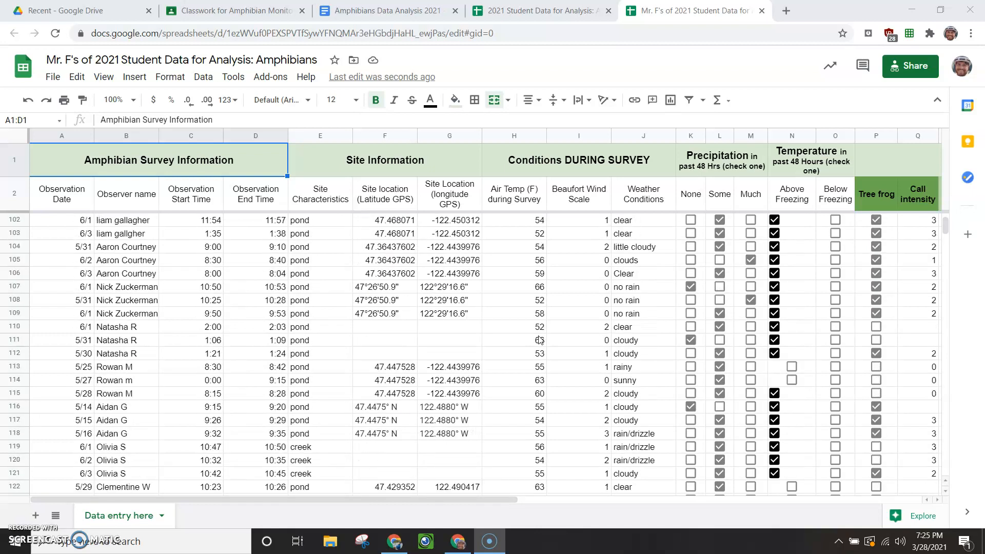
{"action": "scroll", "coordinate": [540, 340], "scroll_direction": "up", "scroll_amount": 20}
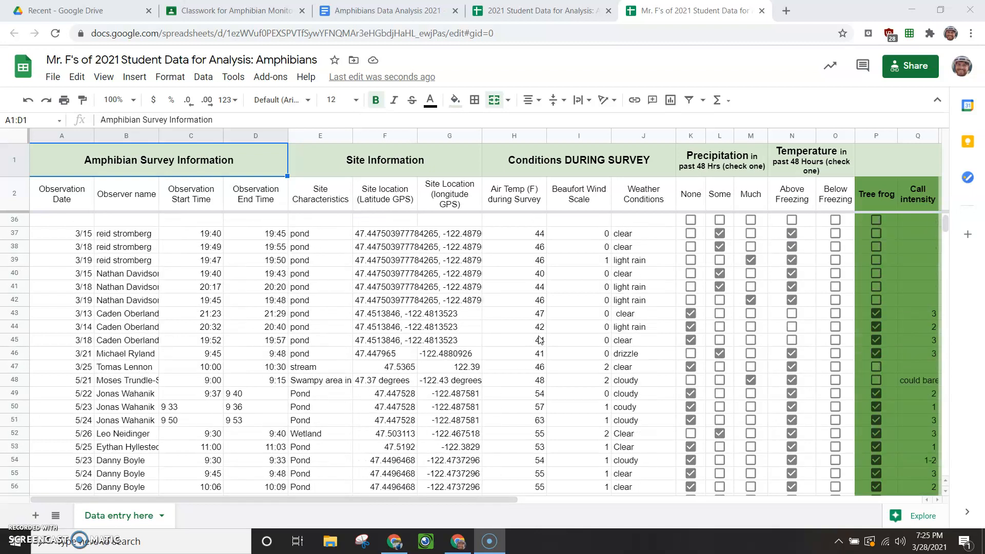
{"action": "scroll", "coordinate": [539, 340], "scroll_direction": "up", "scroll_amount": 11}
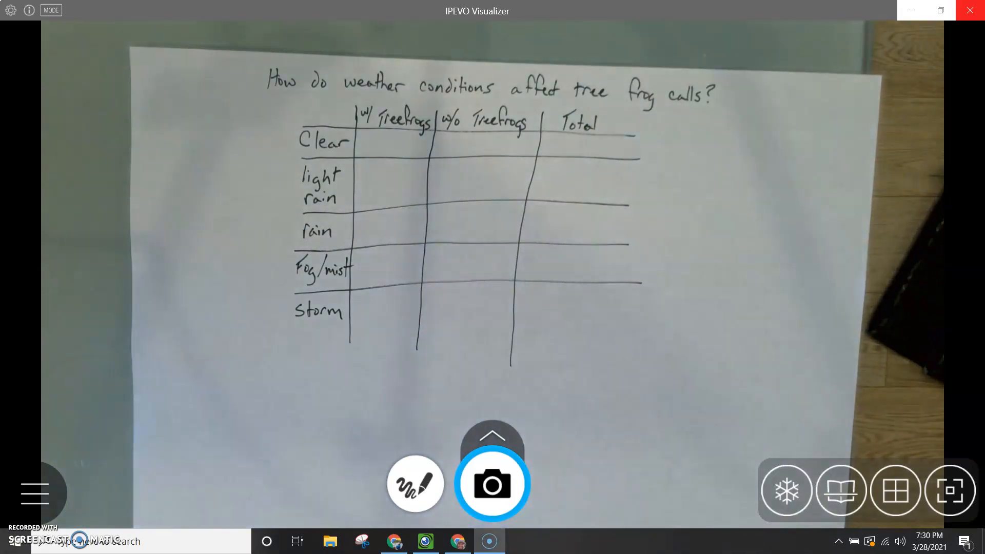
Return to the student data spreadsheet and delete the None, Some and Much columns of the 48-hour precipitation section.
{"action": "left_click", "coordinate": [969, 10]}
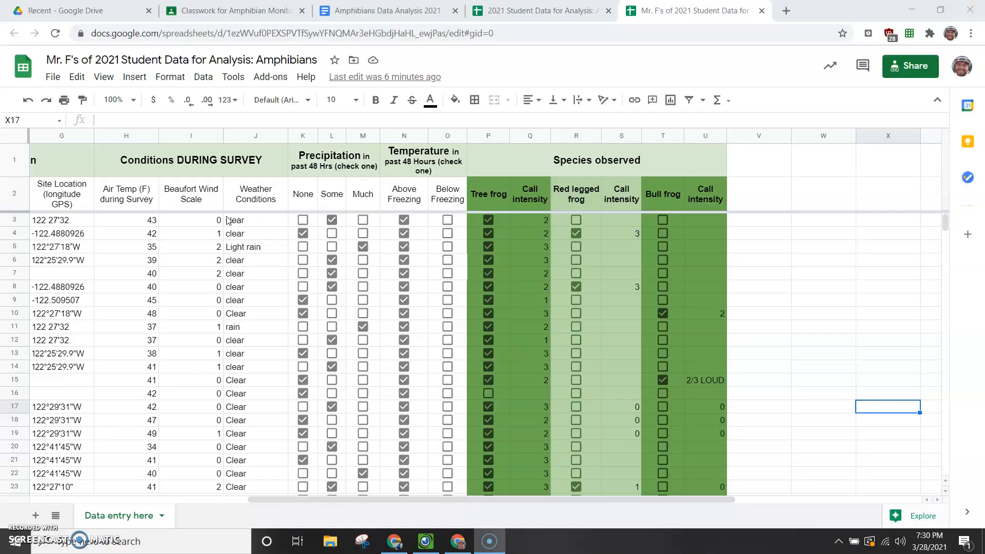
{"action": "left_click", "coordinate": [255, 226]}
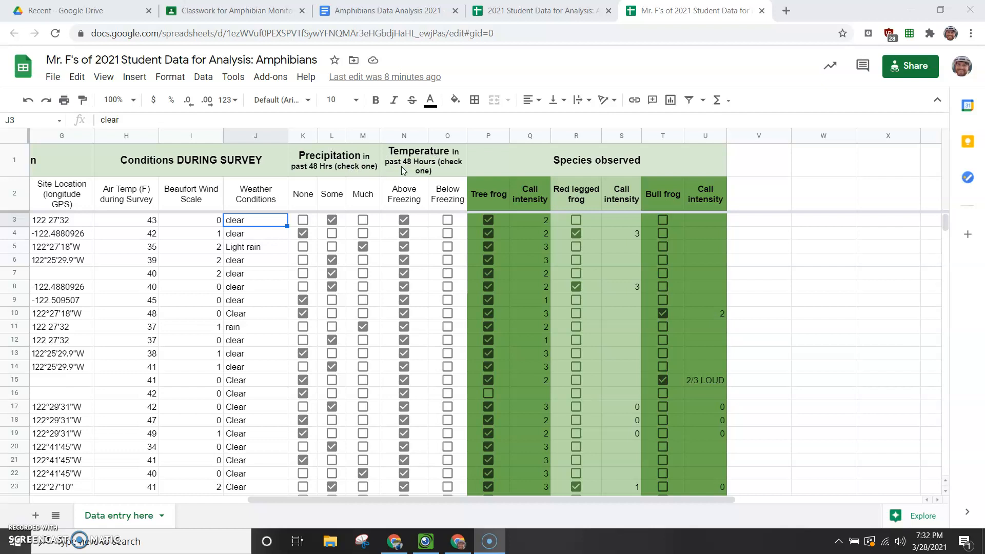
{"action": "left_click", "coordinate": [310, 136]}
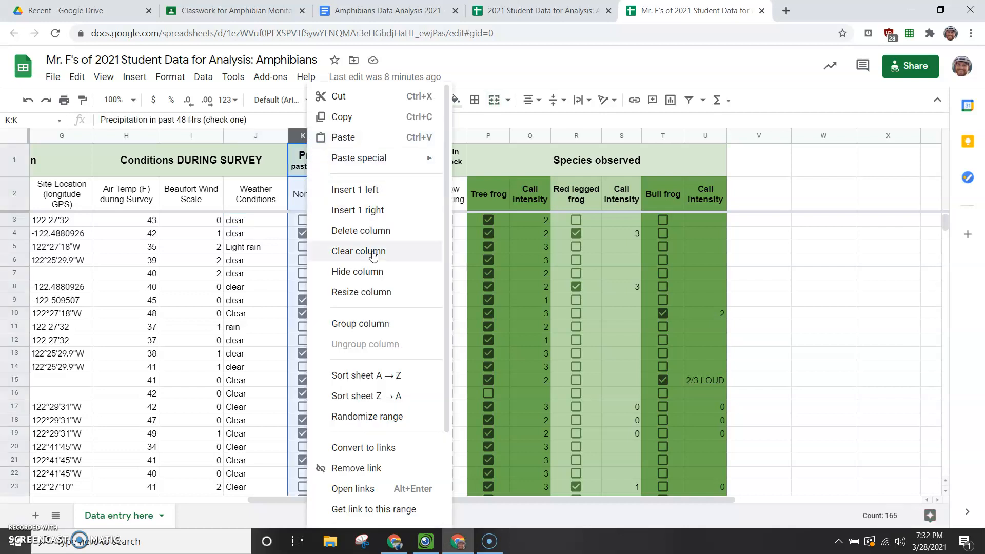
{"action": "left_click", "coordinate": [379, 231]}
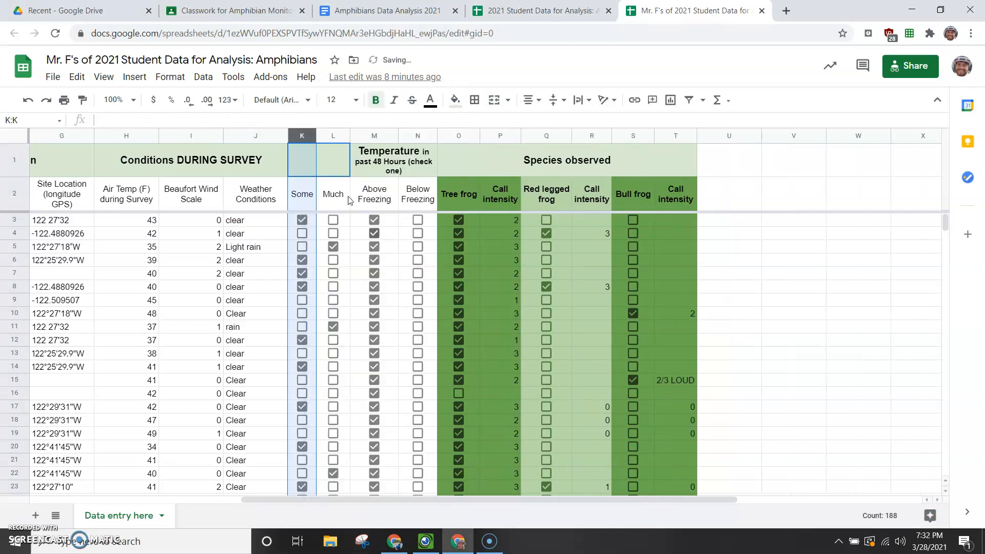
{"action": "left_click", "coordinate": [310, 138]}
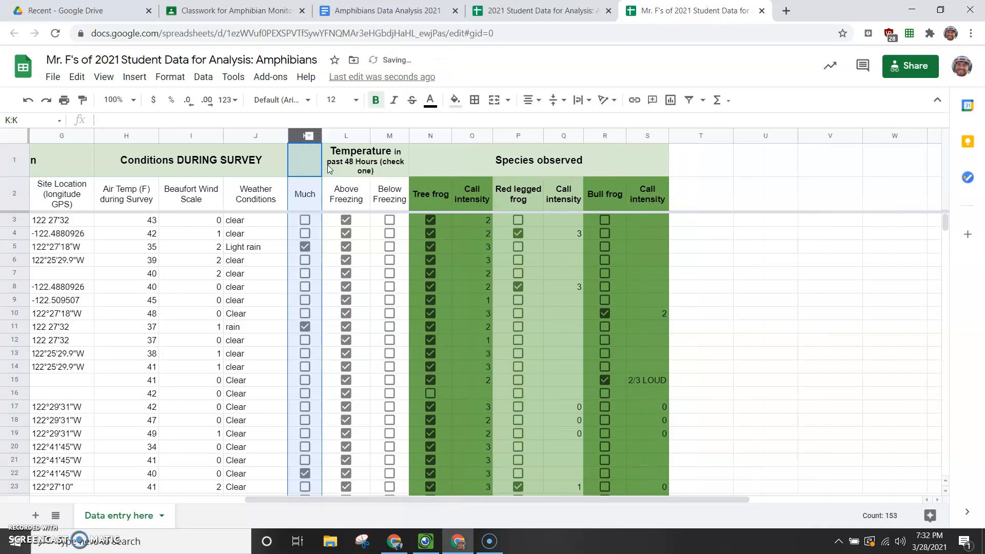
{"action": "left_click", "coordinate": [315, 137]}
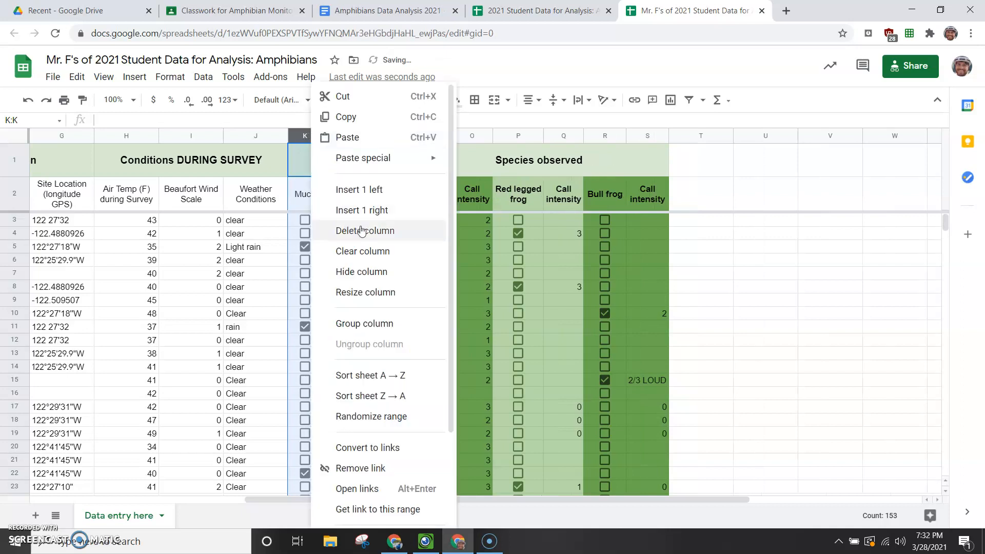
{"action": "left_click", "coordinate": [373, 232]}
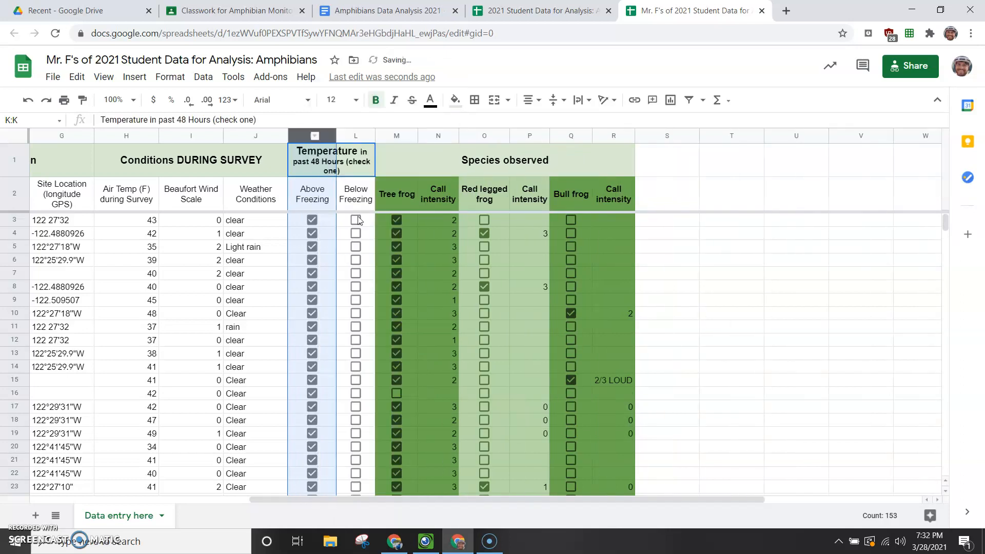
Delete the Above Freezing and Below Freezing columns of the 48-hour temperature section.
{"action": "left_click", "coordinate": [328, 136]}
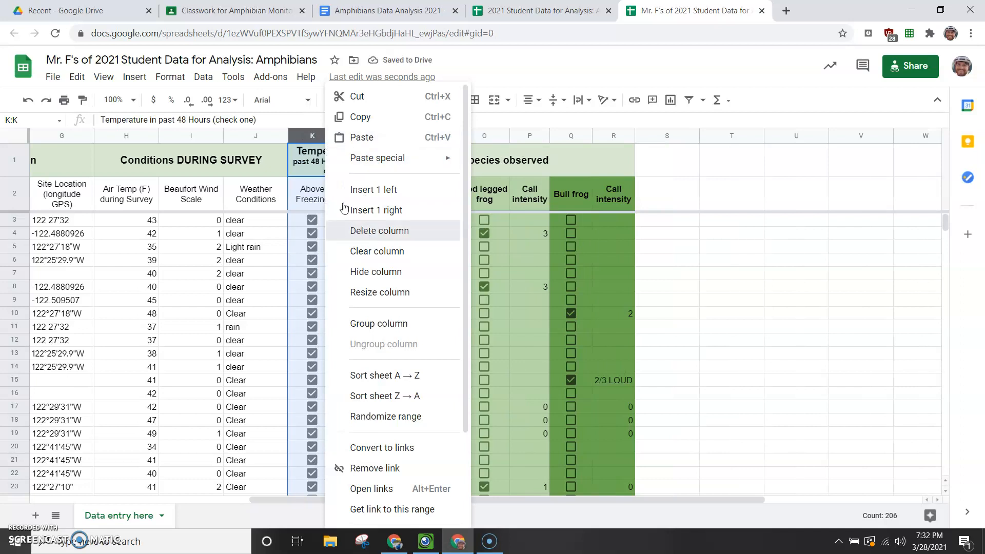
{"action": "left_click", "coordinate": [359, 231]}
{"action": "left_click", "coordinate": [321, 138]}
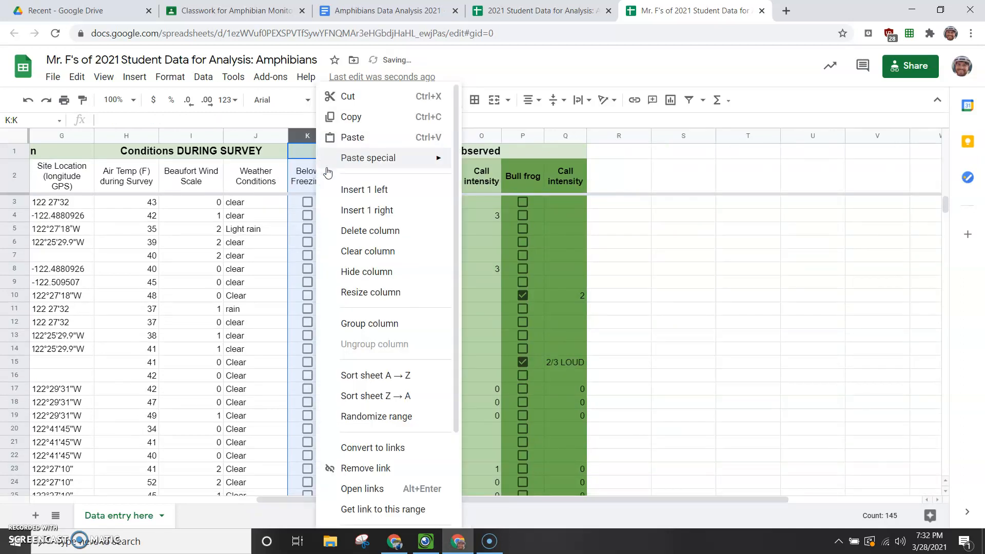
{"action": "left_click", "coordinate": [379, 232]}
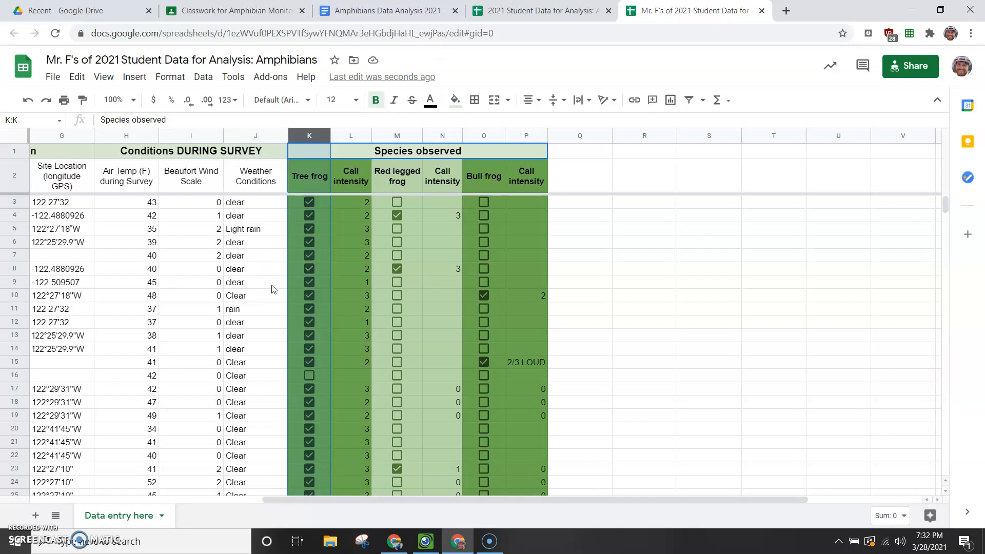
Examine the survey rows to compare the Weather Conditions column with the Tree frog column beside it.
{"action": "scroll", "coordinate": [264, 328], "scroll_direction": "down", "scroll_amount": 2}
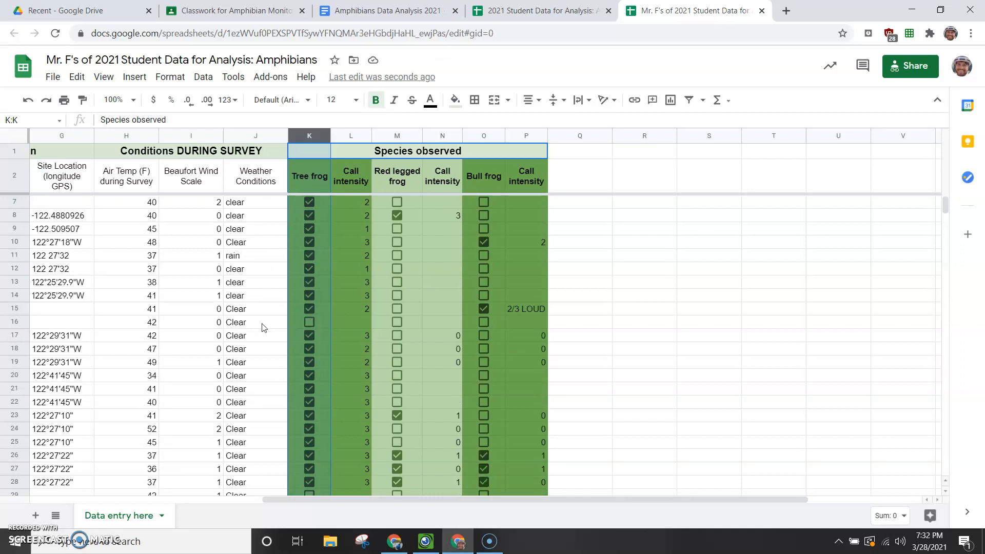
{"action": "scroll", "coordinate": [263, 328], "scroll_direction": "down", "scroll_amount": 10}
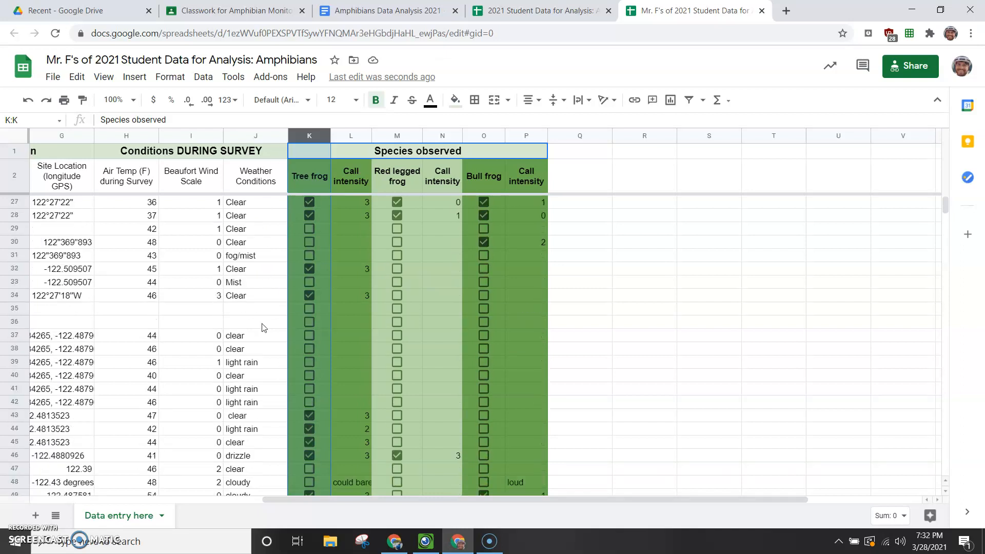
{"action": "scroll", "coordinate": [264, 328], "scroll_direction": "up", "scroll_amount": 12}
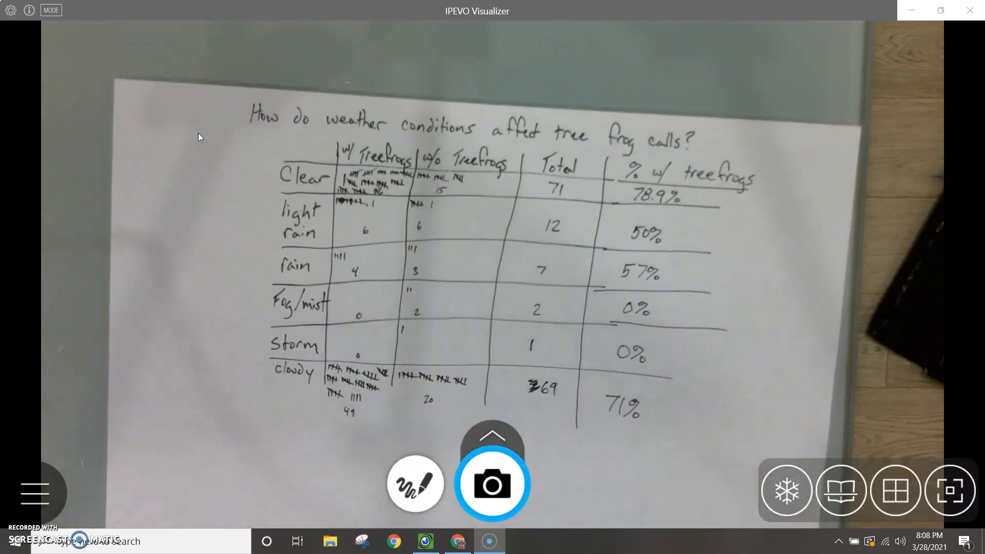
Switch back to the student data spreadsheet, add a new sheet and rename it "Weather conditions".
{"action": "key", "text": "alt+Tab"}
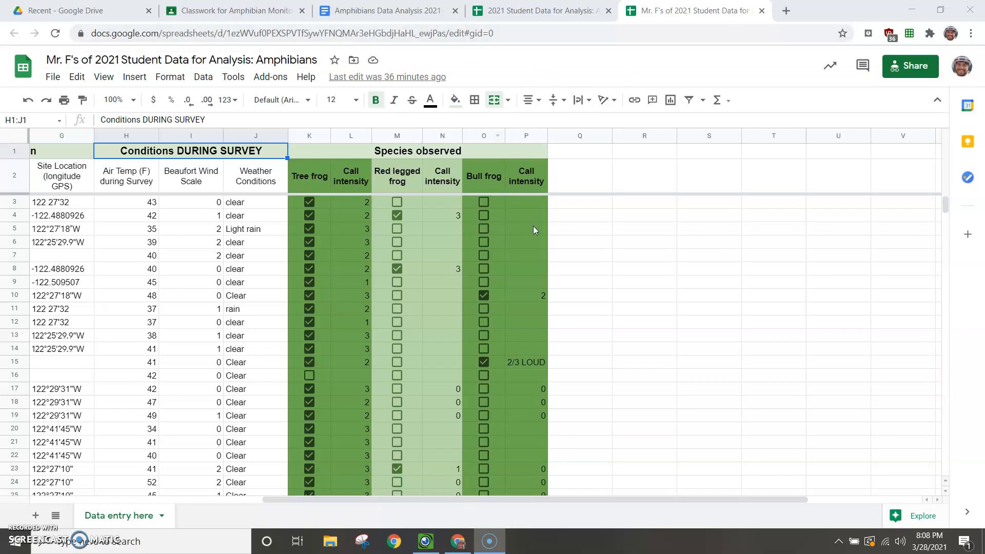
{"action": "left_click", "coordinate": [35, 515]}
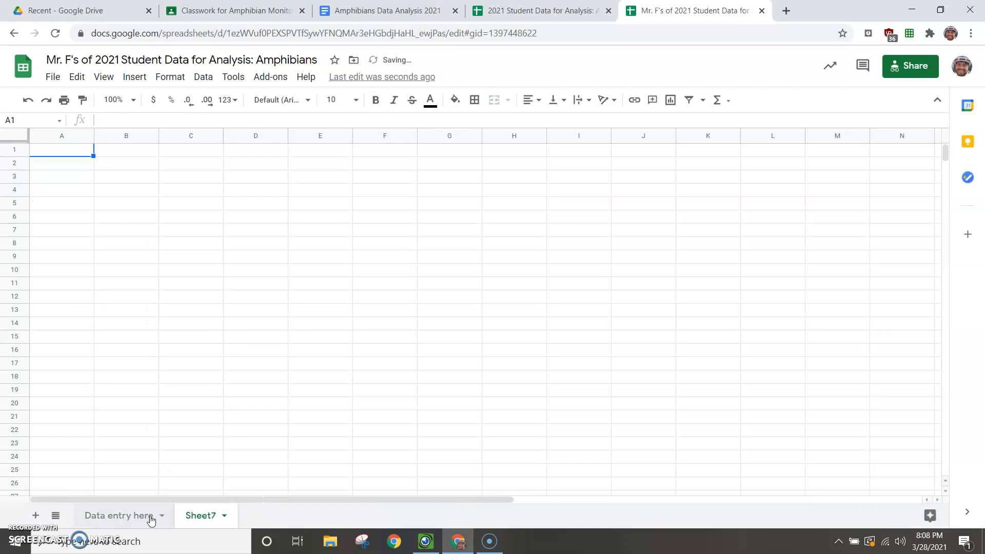
{"action": "left_click", "coordinate": [225, 515]}
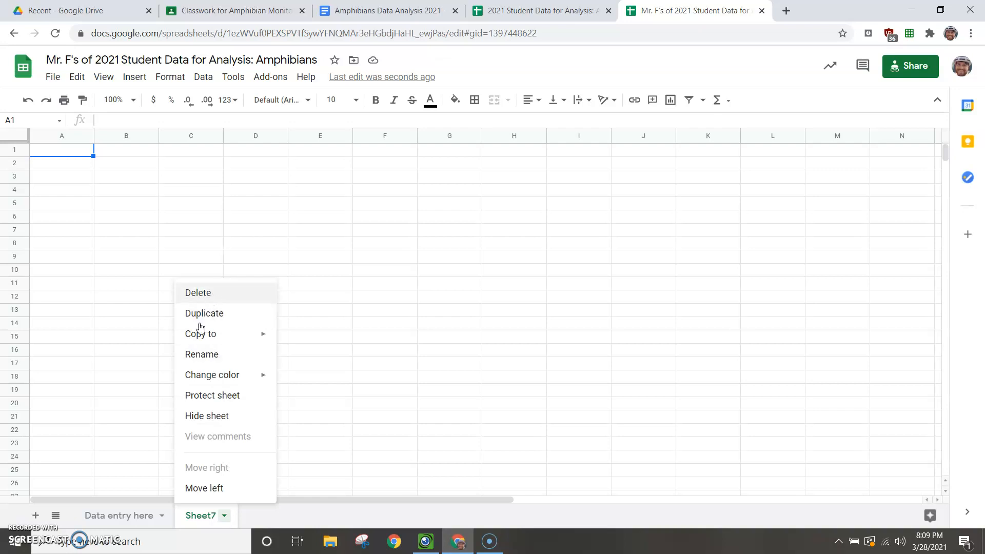
{"action": "left_click", "coordinate": [221, 358]}
{"action": "type", "text": "Weather "}
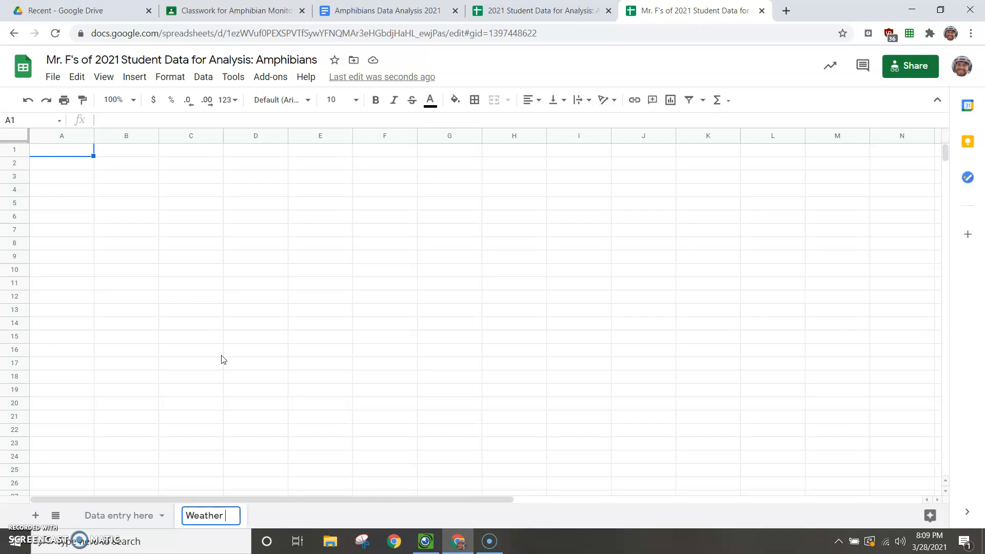
{"action": "type", "text": "conditions"}
{"action": "key", "text": "Return"}
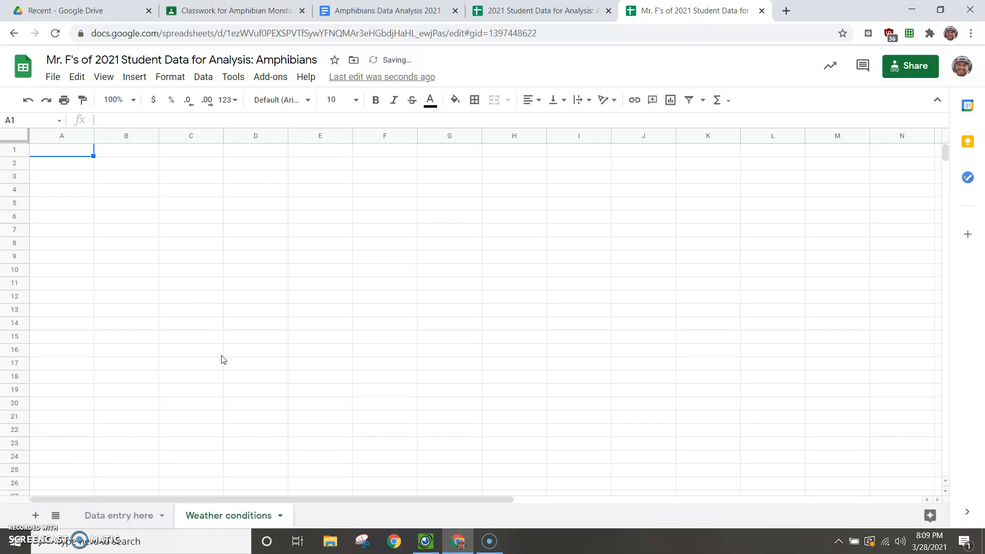
{"action": "left_click", "coordinate": [15, 545]}
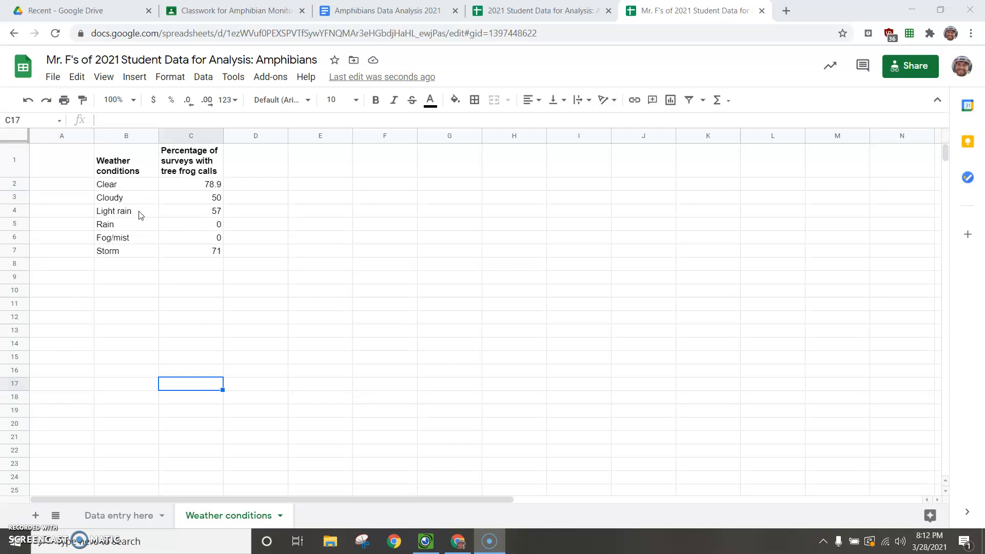
Insert a chart from the weather conditions and tree frog call percentage table in B1:C7.
{"action": "left_click", "coordinate": [131, 173]}
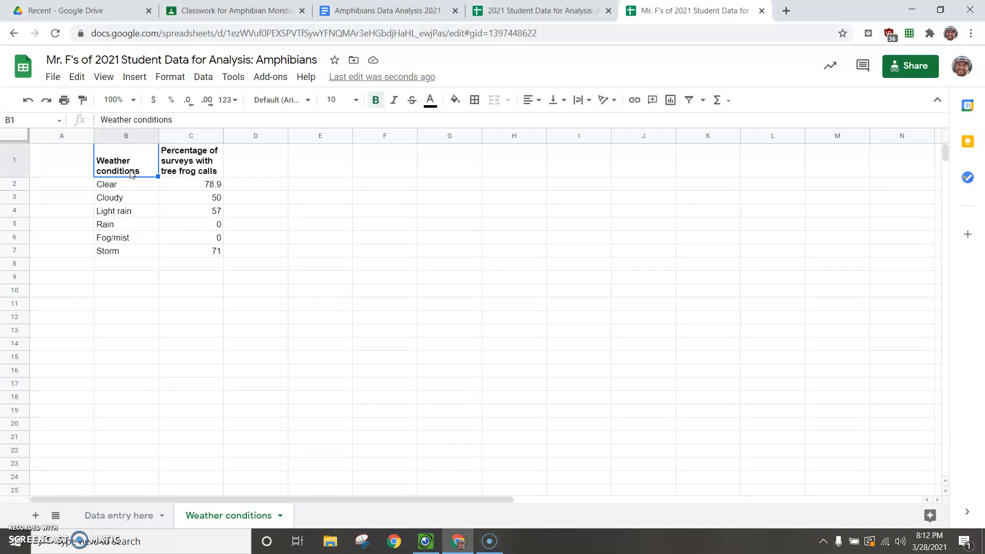
{"action": "left_click", "coordinate": [211, 255], "text": "shift"}
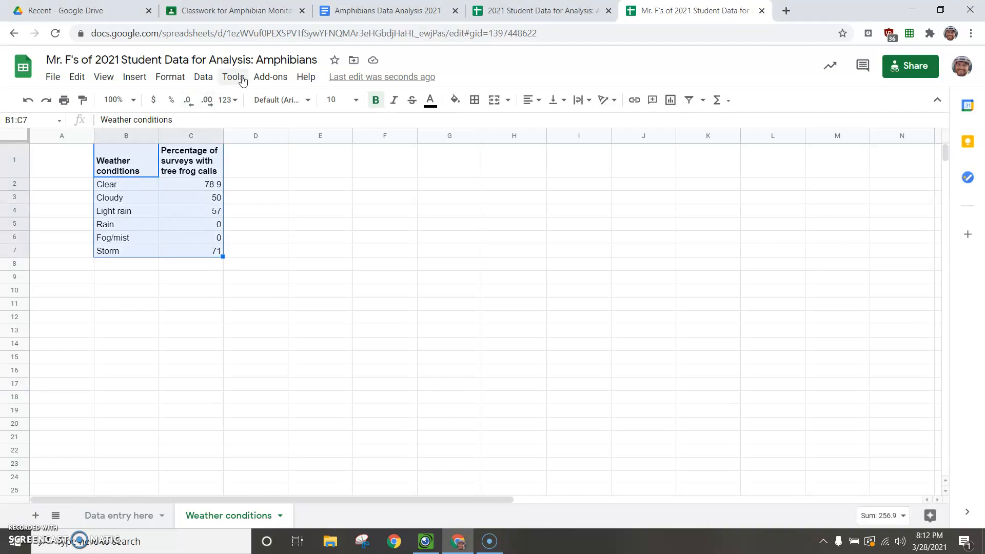
{"action": "left_click", "coordinate": [135, 78]}
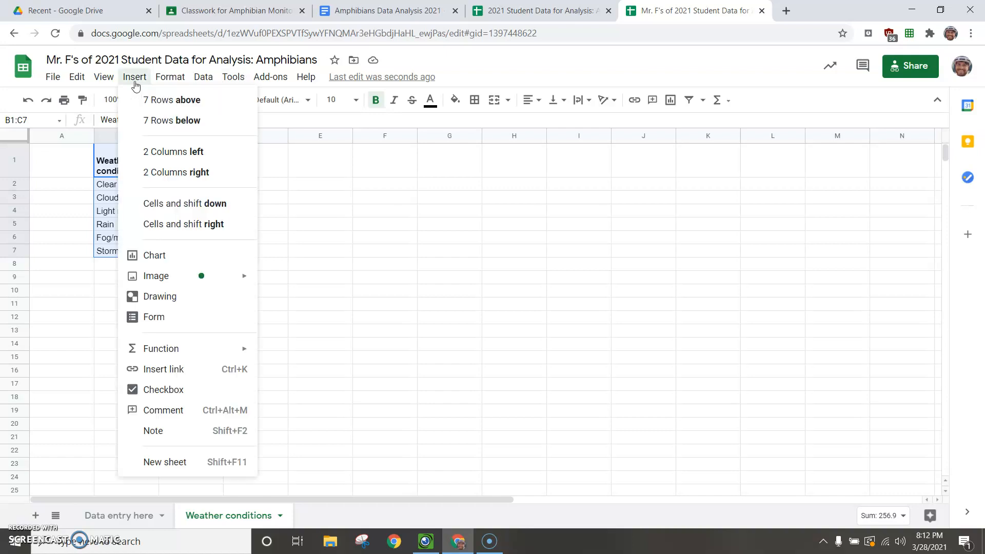
{"action": "left_click", "coordinate": [179, 255]}
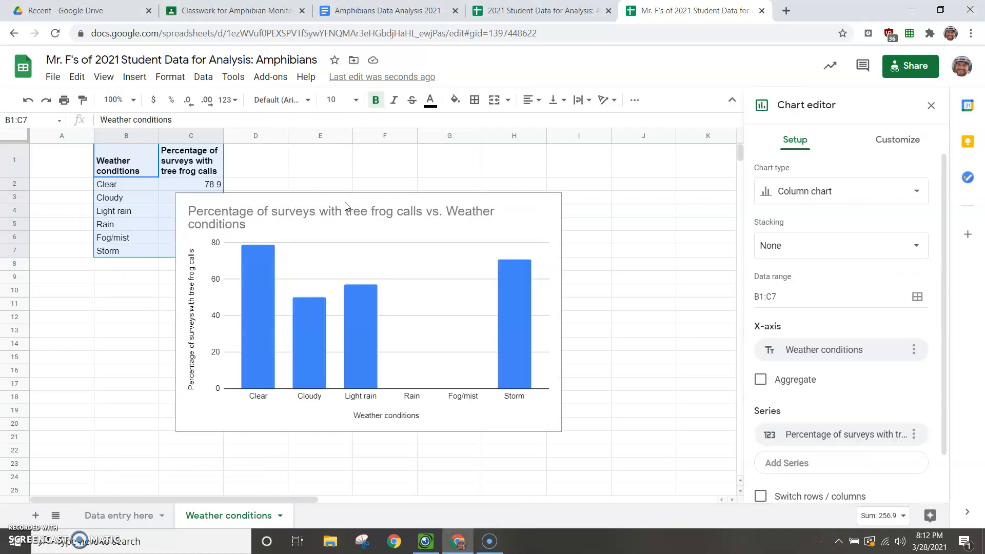
Move the column chart clear of the data table, placing its upper-left corner in column D.
{"action": "left_click", "coordinate": [247, 238]}
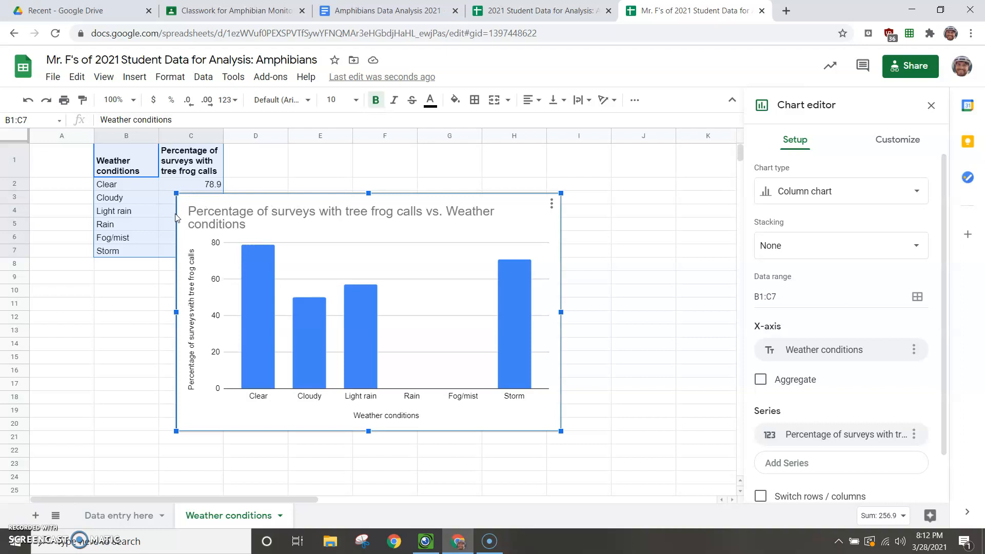
{"action": "left_click", "coordinate": [250, 213]}
{"action": "left_click_drag", "start_coordinate": [330, 200], "coordinate": [427, 175]}
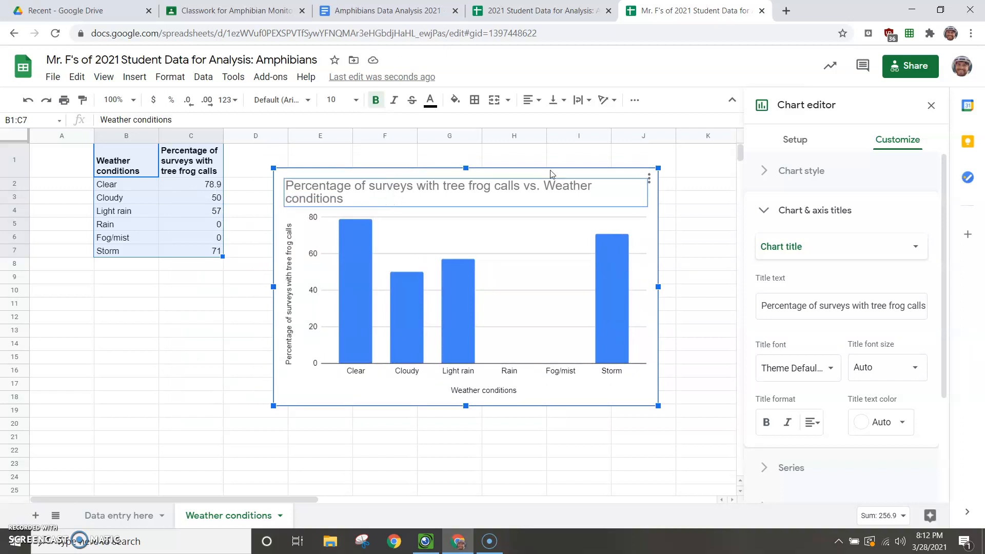
Replace the chart title with "How do weather conditions affect tree frog calls?".
{"action": "double_click", "coordinate": [372, 202]}
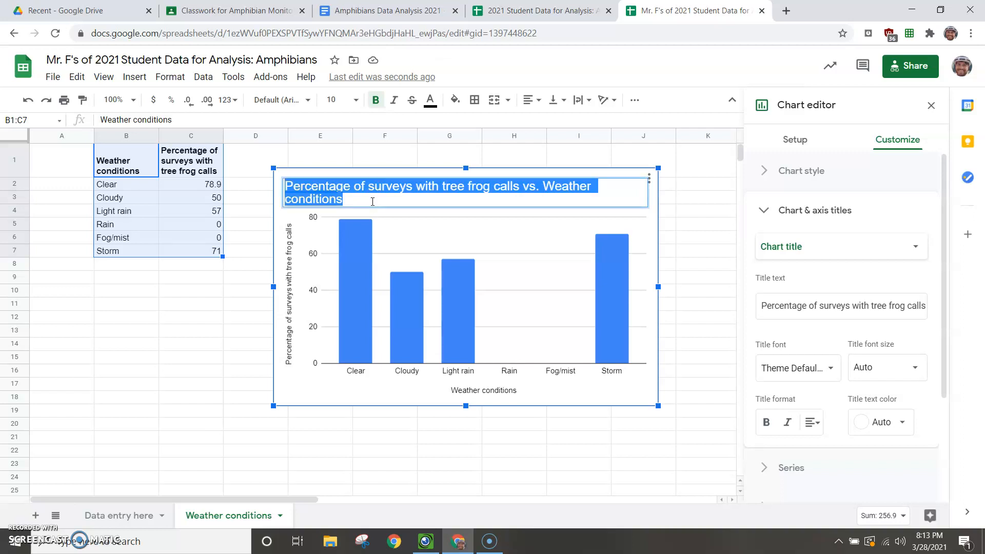
{"action": "type", "text": "How d"}
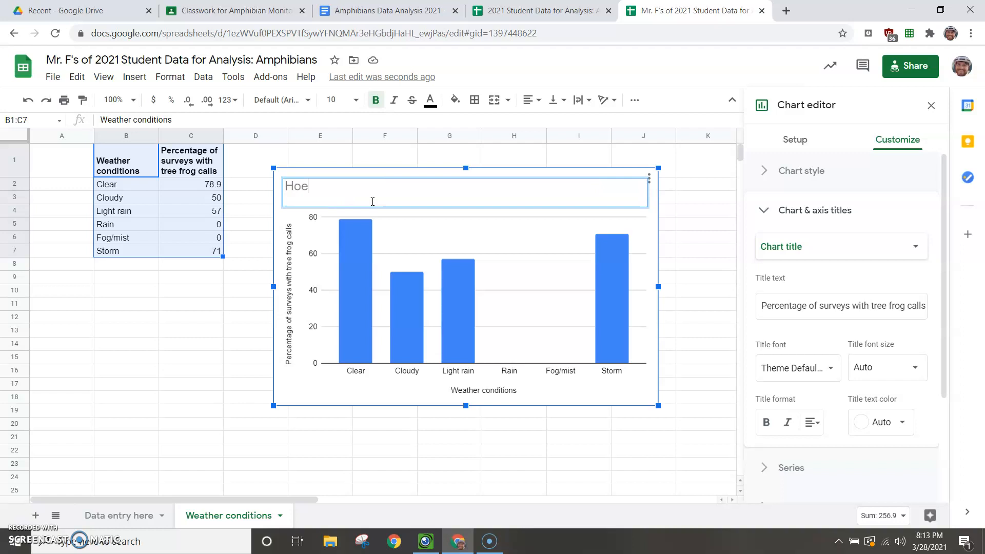
{"action": "type", "text": "oweat"}
{"action": "key", "text": "BackSpace"}
{"action": "key", "text": "BackSpace"}
{"action": "key", "text": "BackSpace"}
{"action": "key", "text": "BackSpace"}
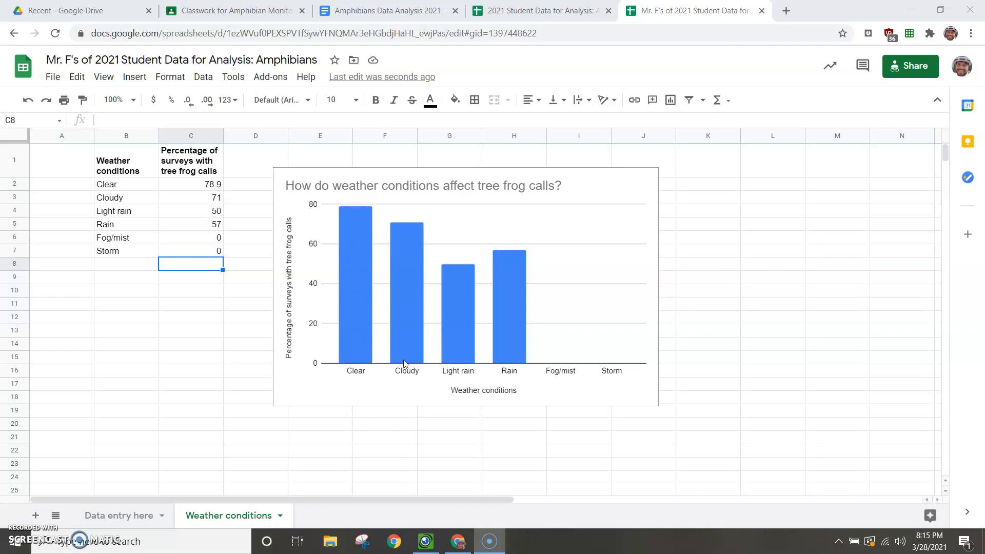
Switch to the Amphibians Data Analysis 2021 document and review the Evidence instructions on adding a graph.
{"action": "left_click", "coordinate": [474, 350]}
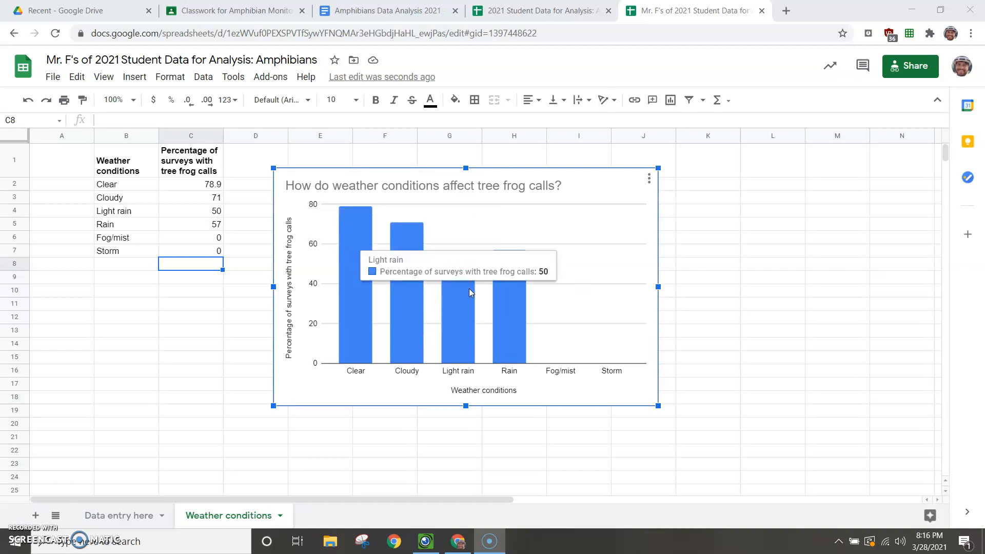
{"action": "left_click", "coordinate": [413, 16]}
{"action": "scroll", "coordinate": [422, 326], "scroll_direction": "up", "scroll_amount": 3}
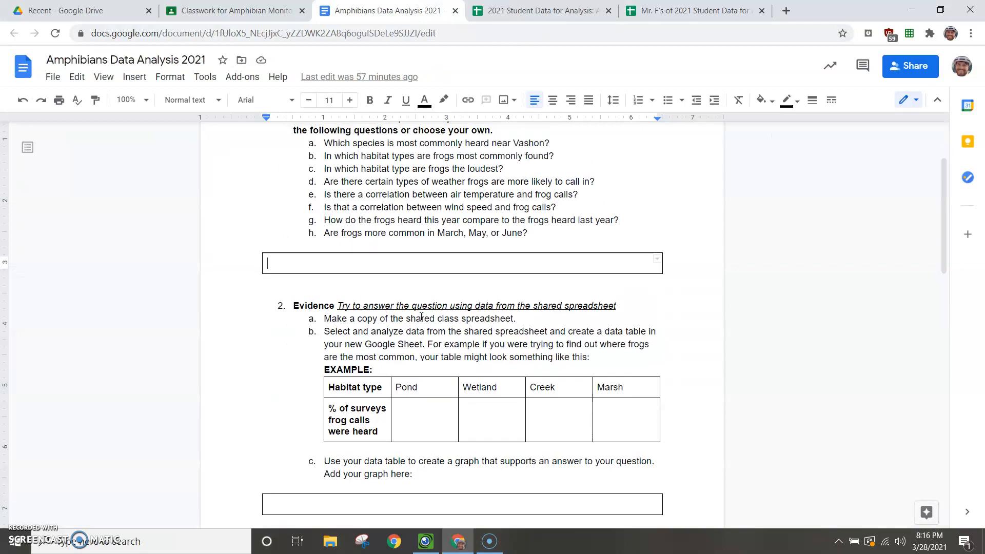
{"action": "scroll", "coordinate": [421, 317], "scroll_direction": "down", "scroll_amount": 2}
{"action": "scroll", "coordinate": [421, 317], "scroll_direction": "down", "scroll_amount": 4}
{"action": "scroll", "coordinate": [421, 316], "scroll_direction": "up", "scroll_amount": 5}
Return to the Weather conditions sheet and copy the tree frog calls column chart.
{"action": "left_click", "coordinate": [692, 11]}
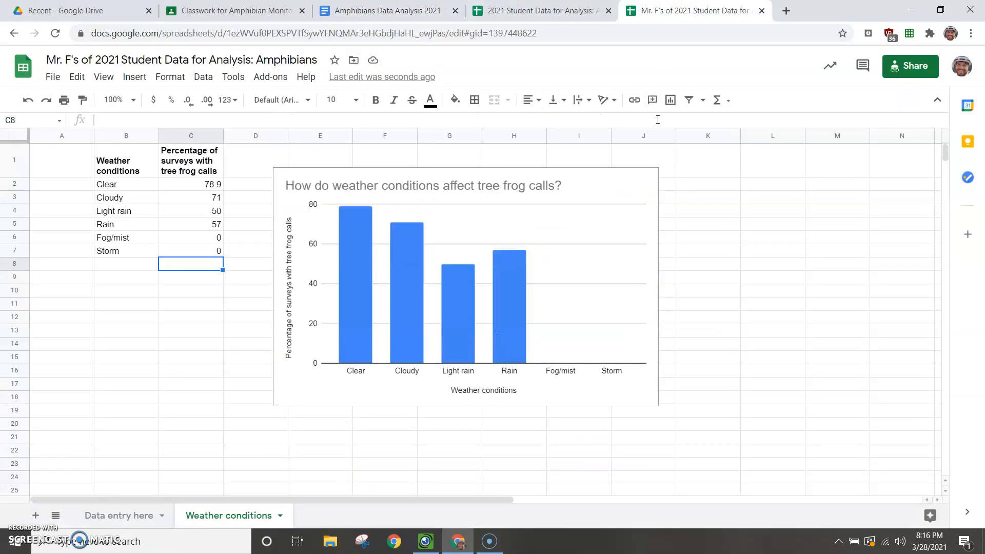
{"action": "left_click", "coordinate": [646, 187]}
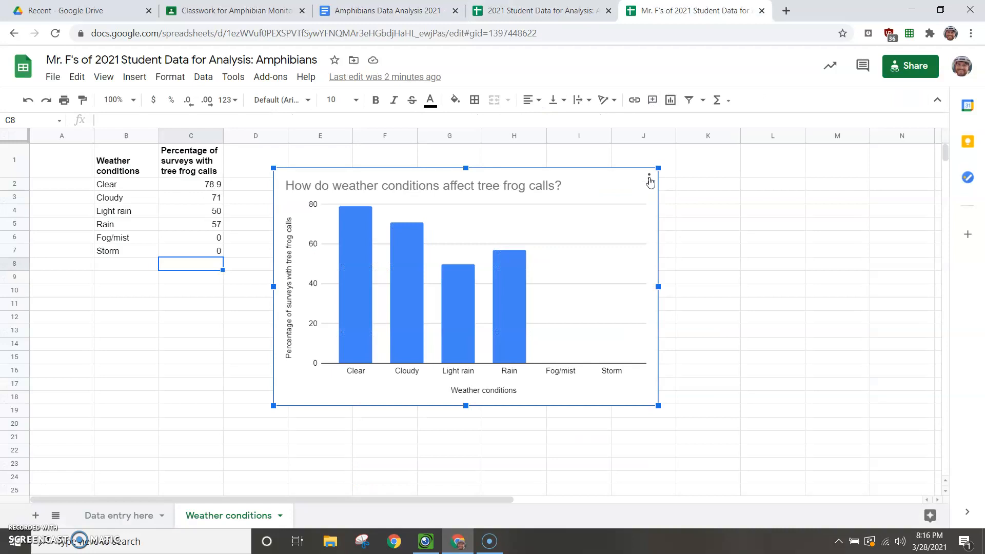
{"action": "left_click", "coordinate": [649, 184]}
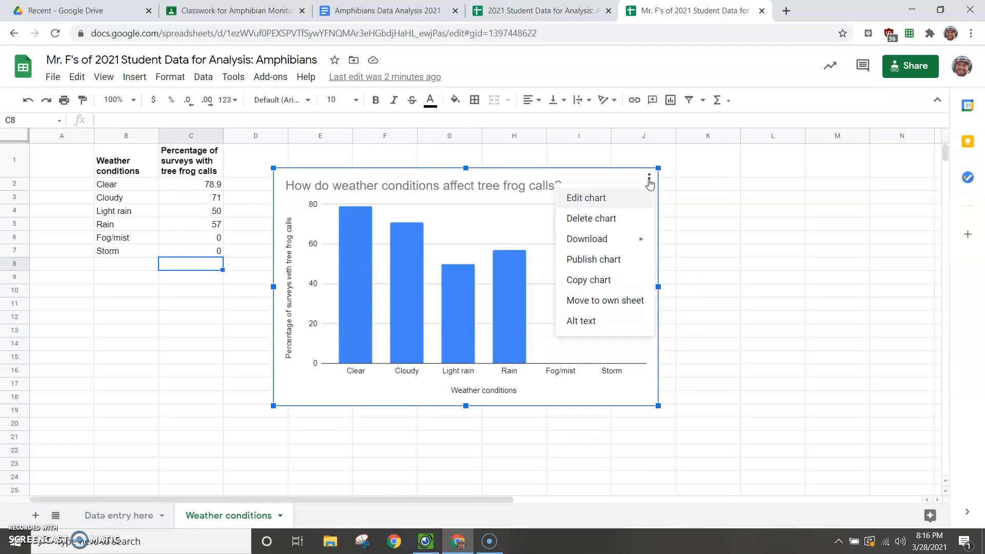
{"action": "left_click", "coordinate": [608, 279]}
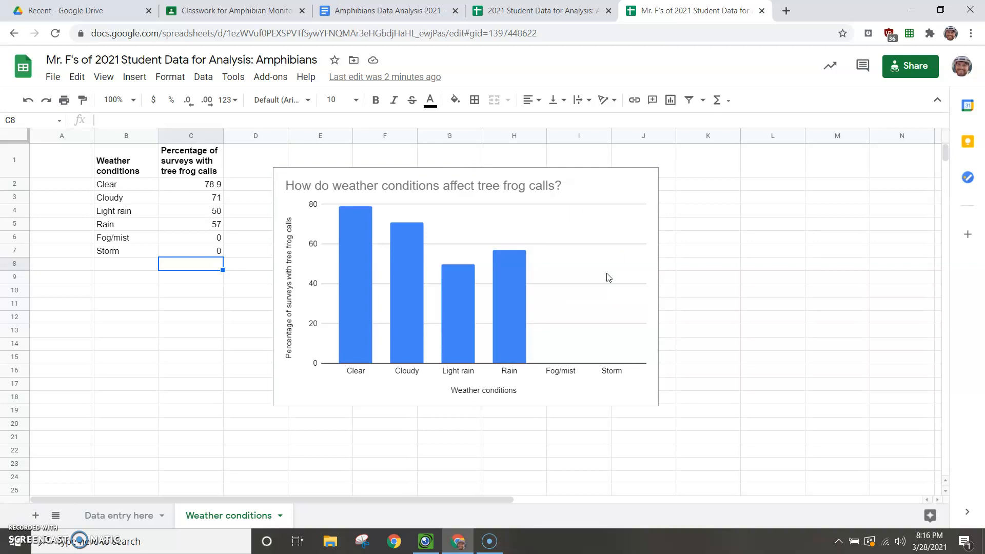
Switch back to the Amphibians Data Analysis 2021 document and go to the Central Question section at its beginning.
{"action": "left_click", "coordinate": [558, 14]}
{"action": "left_click", "coordinate": [388, 11]}
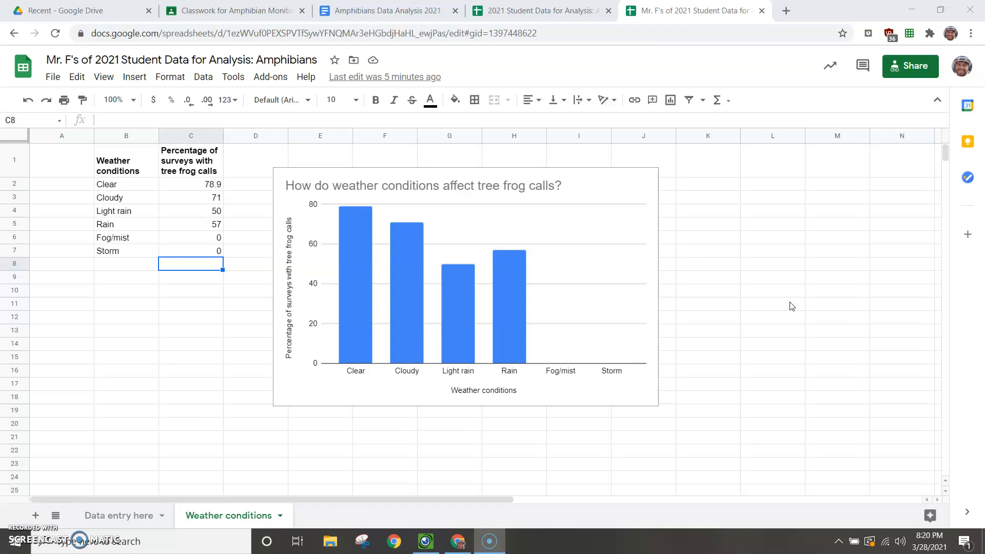
{"action": "left_click", "coordinate": [382, 11]}
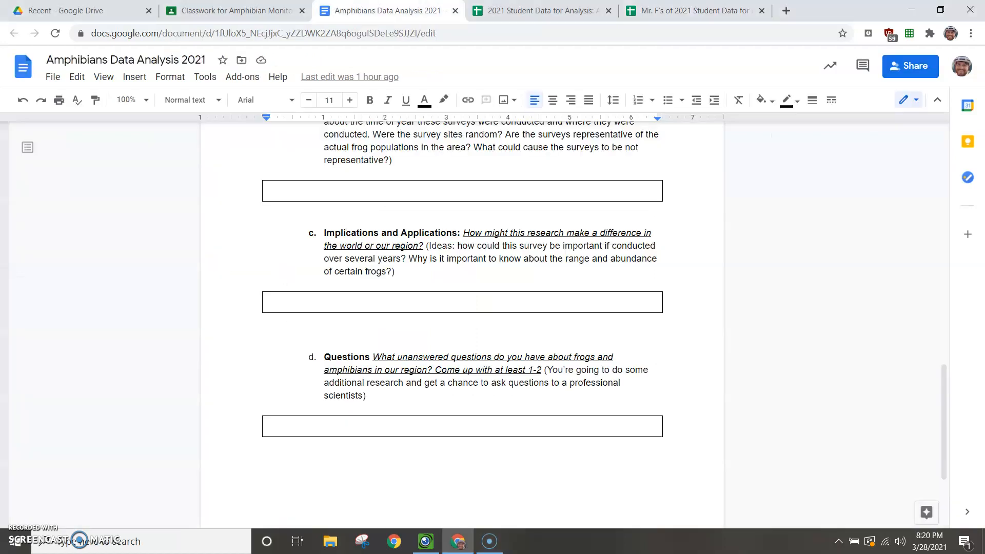
{"action": "scroll", "coordinate": [412, 216], "scroll_direction": "up", "scroll_amount": 15}
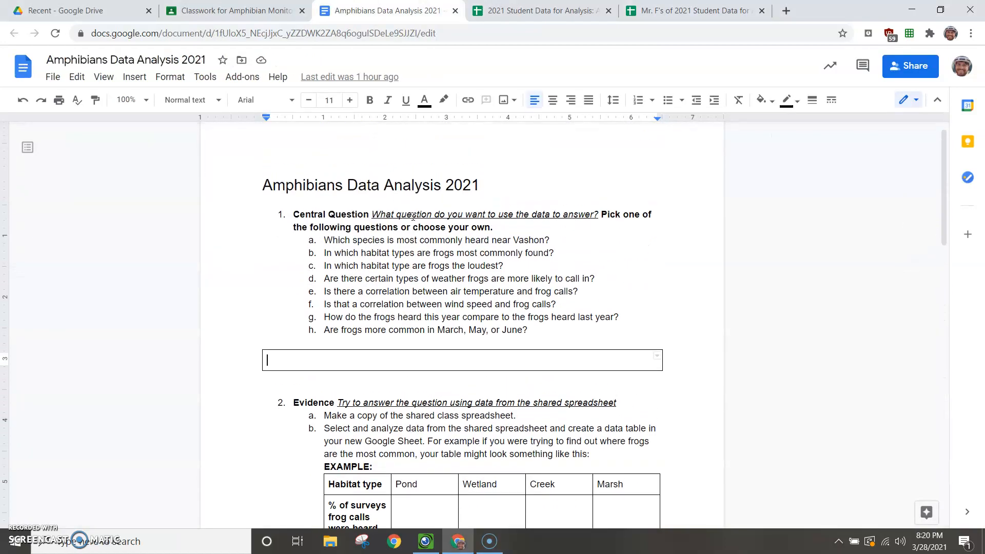